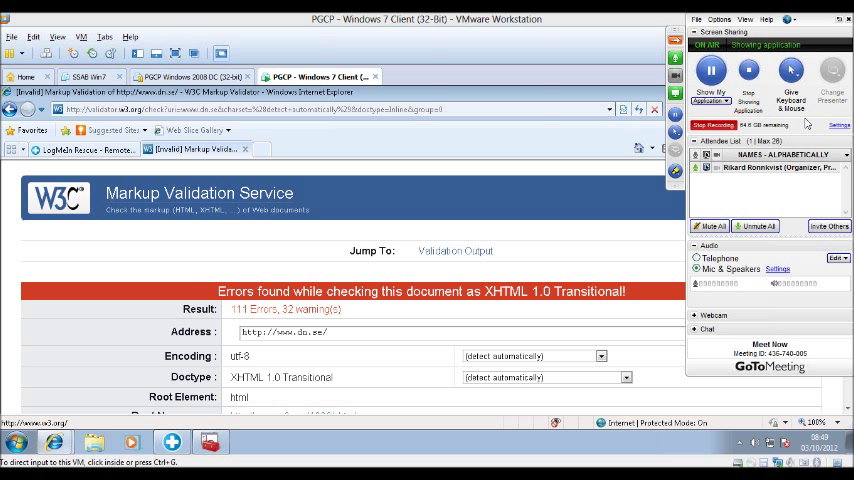
left_click(295, 110)
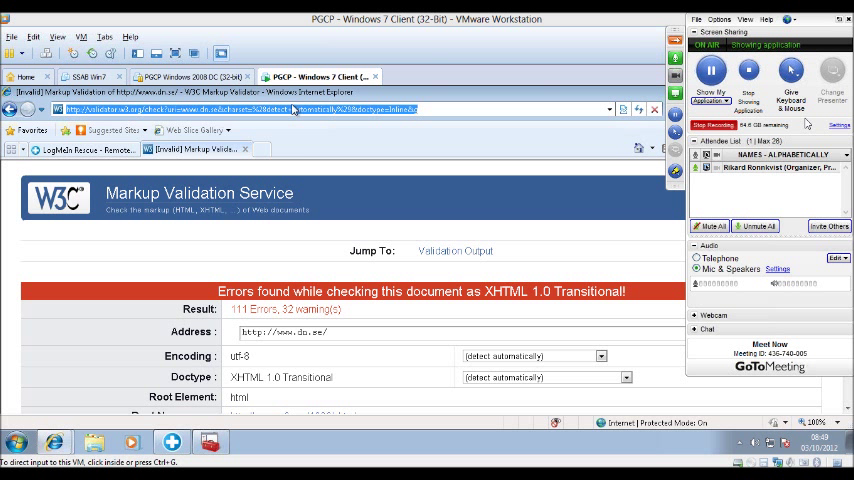
type("http://www.itinnovatives.co.uk/payment/form.php")
key("Return")
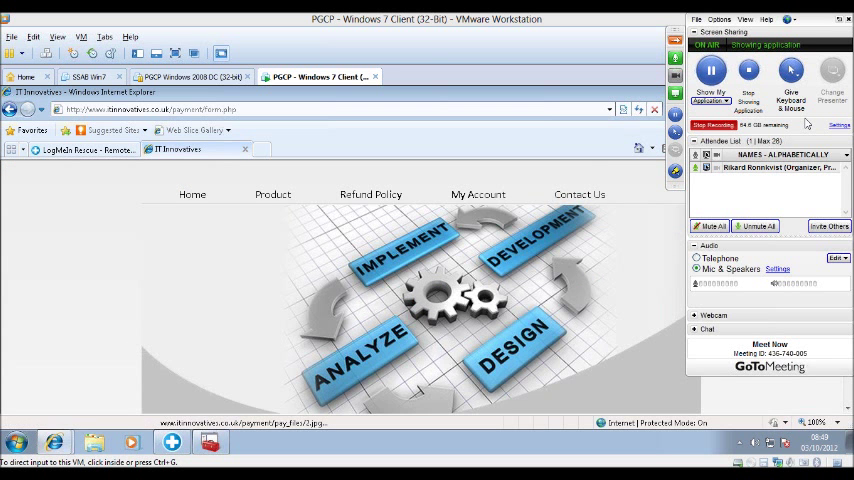
scroll(340, 260, "down", 2)
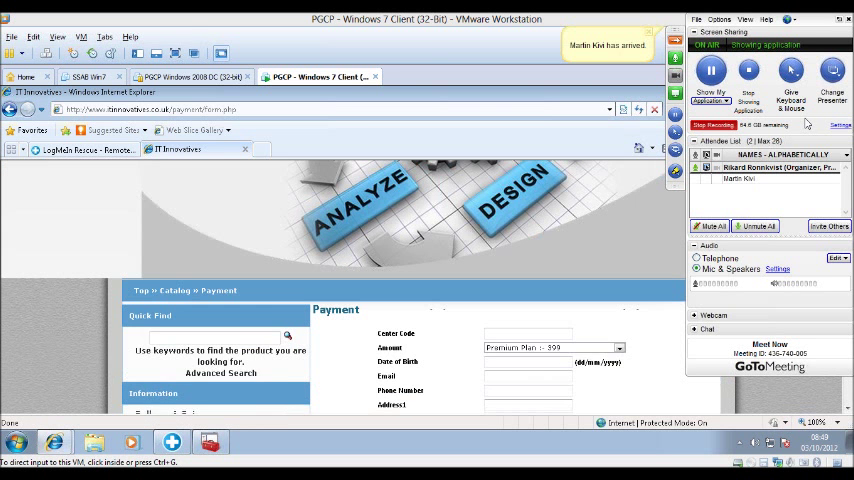
scroll(340, 260, "down", 3)
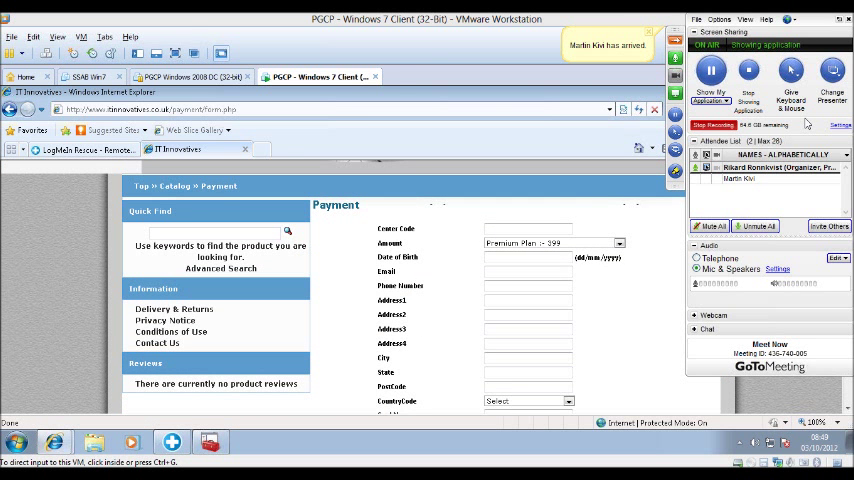
scroll(340, 260, "down", 3)
scroll(340, 260, "down", 2)
scroll(340, 260, "up", 8)
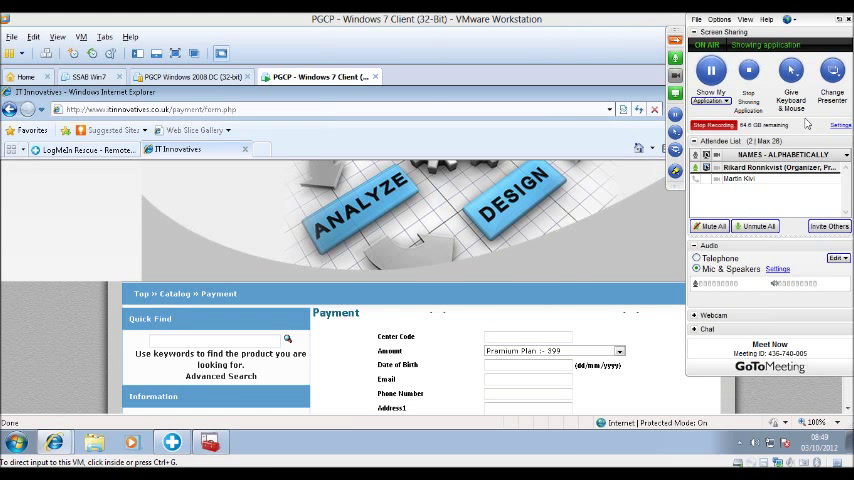
scroll(340, 260, "up", 5)
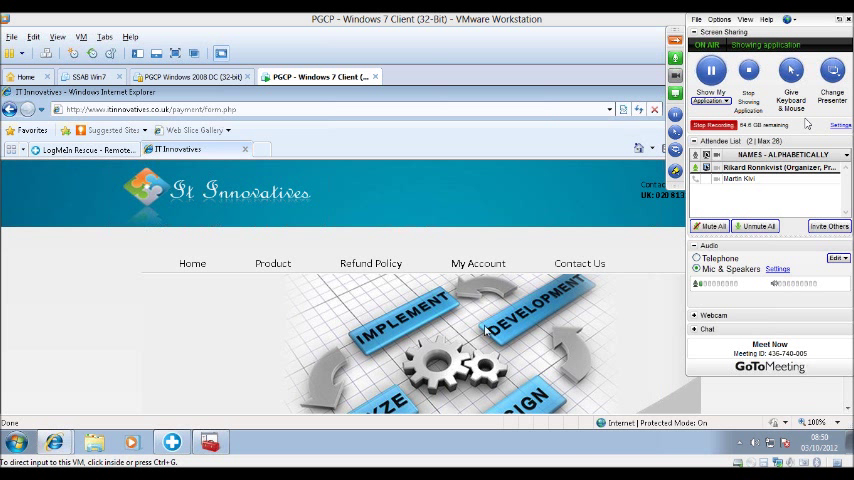
scroll(326, 220, "down", 3)
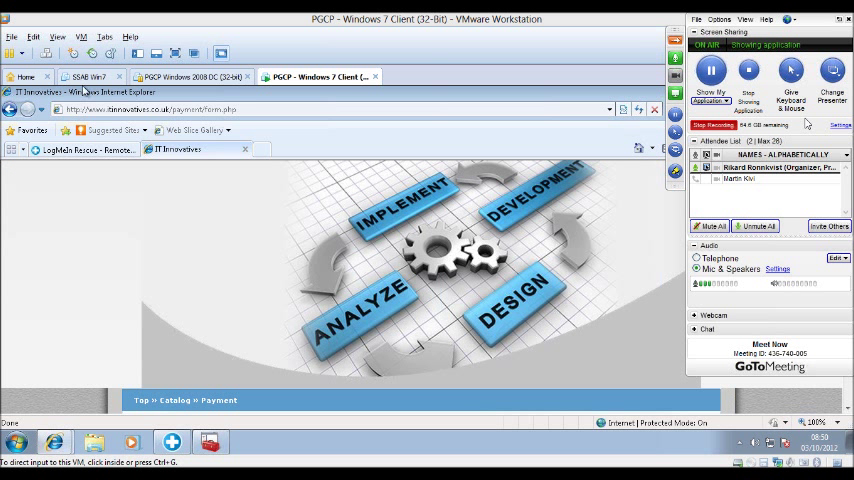
scroll(531, 340, "down", 3)
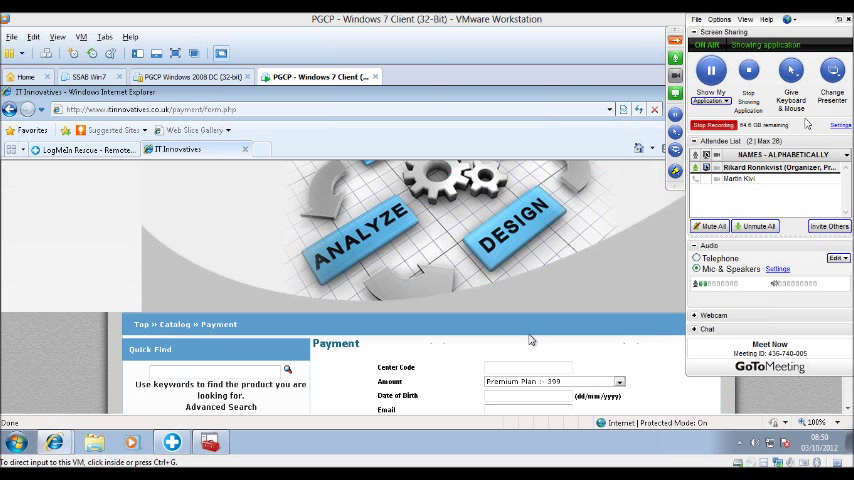
scroll(531, 340, "down", 3)
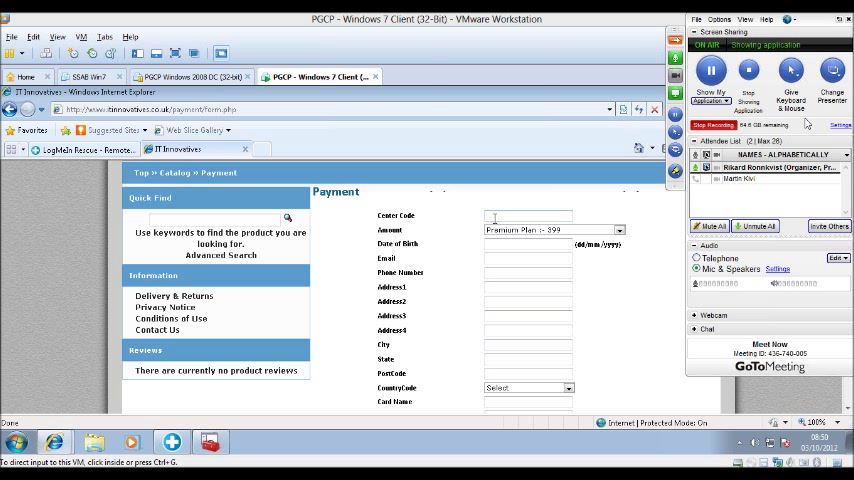
type("DB50004")
Choose GOLD PLAN :- 199 as the amount, then move into the Date of Birth field.
left_click(619, 230)
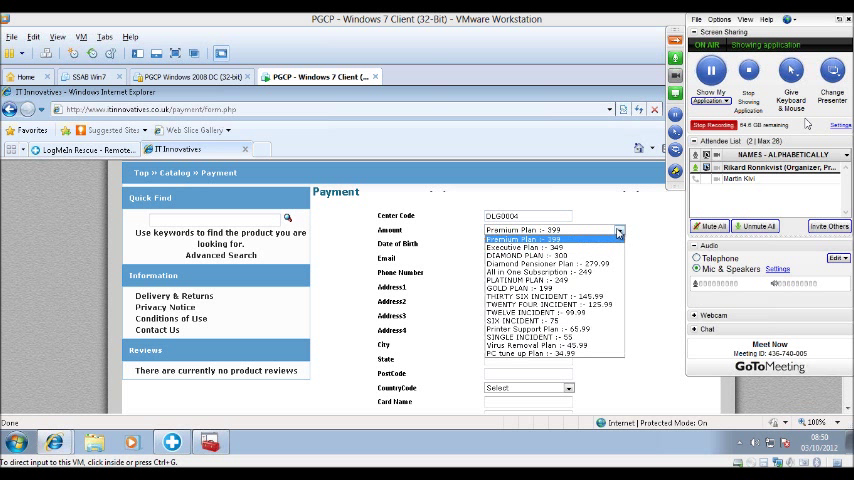
left_click(548, 288)
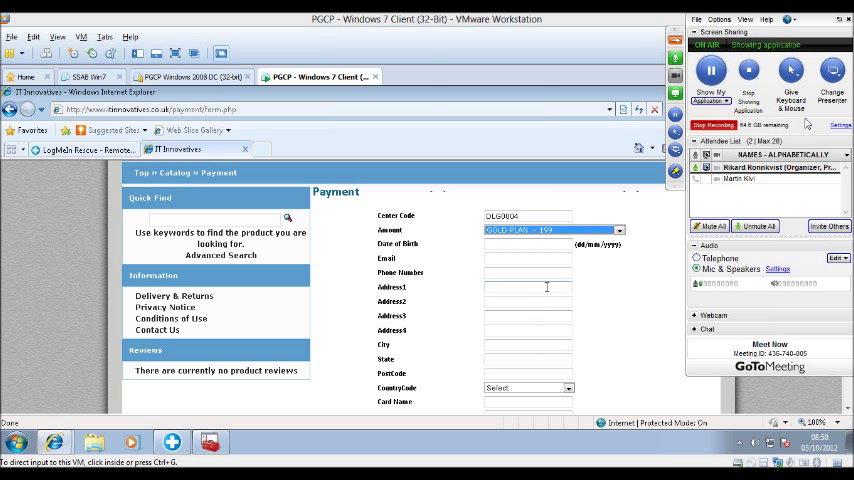
left_click(500, 244)
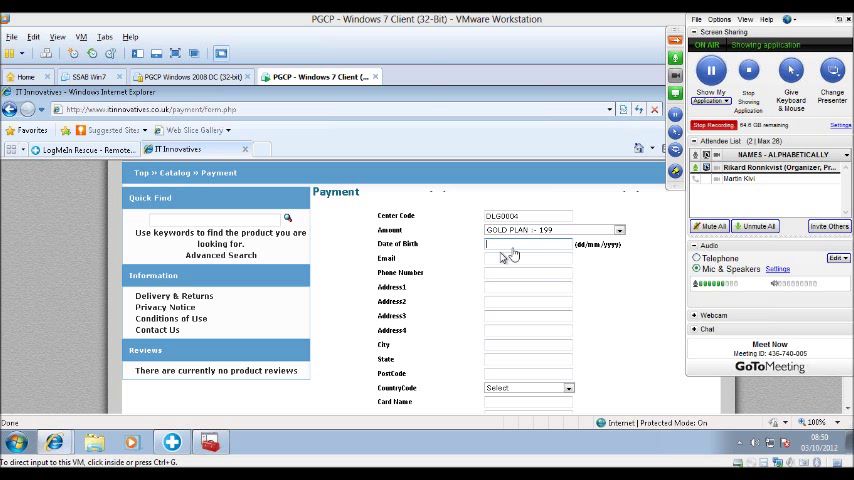
left_click(504, 257)
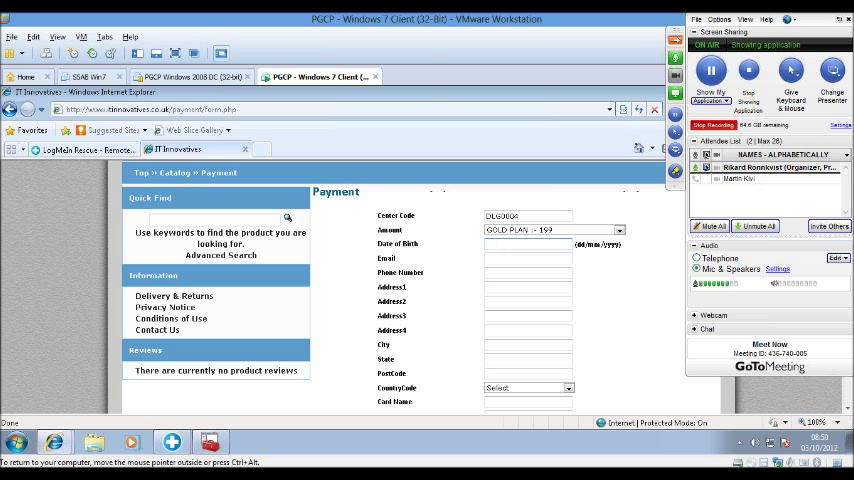
type("03/")
type("06")
Erase the mistyped date of birth digits, leaving '03/' in the field.
key("BackSpace")
key("BackSpace")
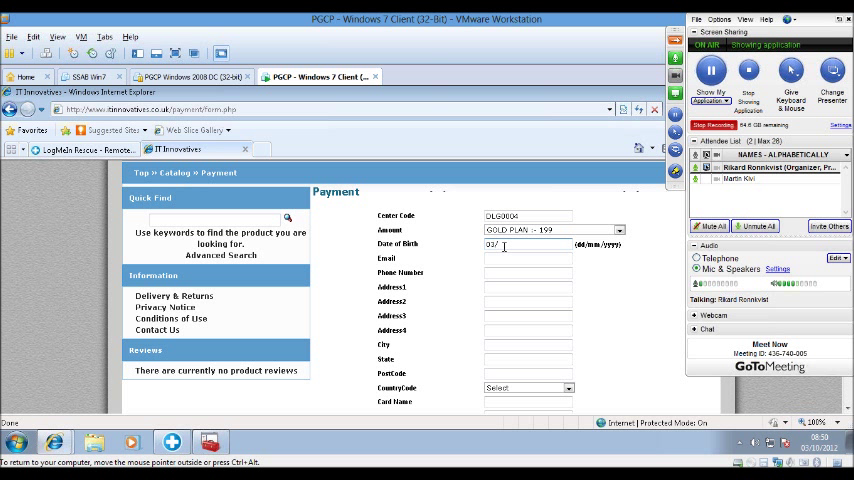
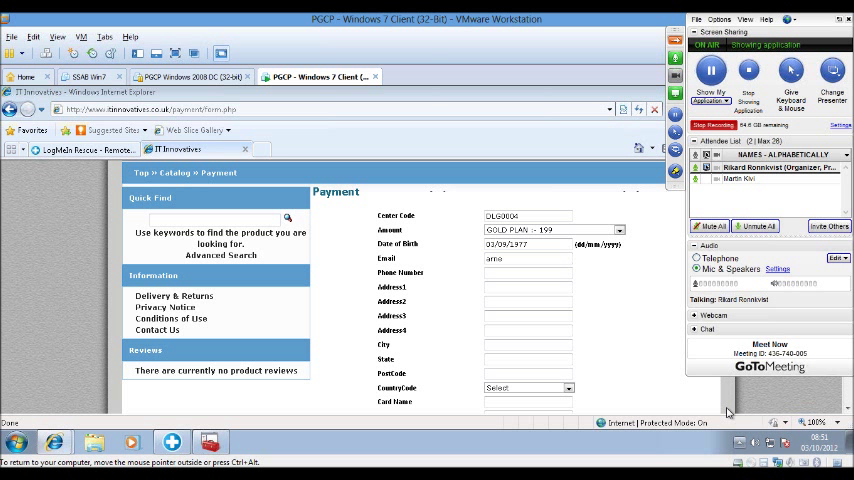
Open and dismiss the date calendar, then return to the end of the email address.
left_click(818, 440)
left_click(520, 289)
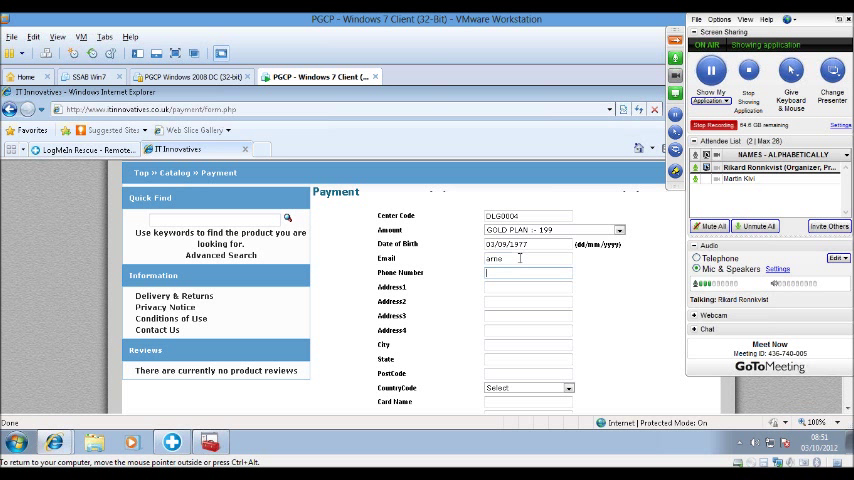
left_click(519, 258)
right_click(519, 258)
key("Escape")
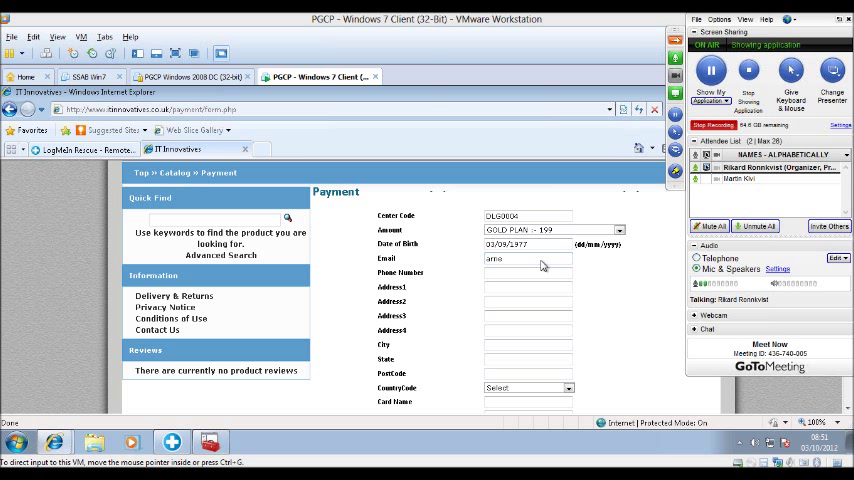
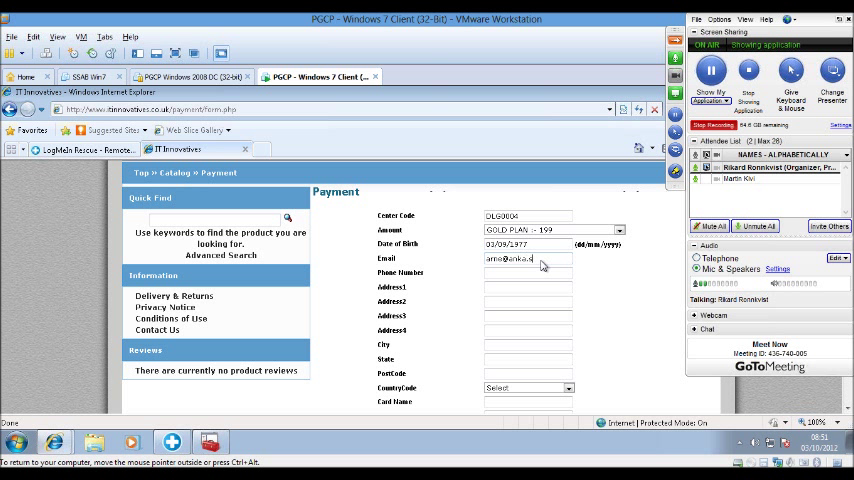
Enter phone, first address line, city, state and postcode, and set the country to Sweden.
key("Tab")
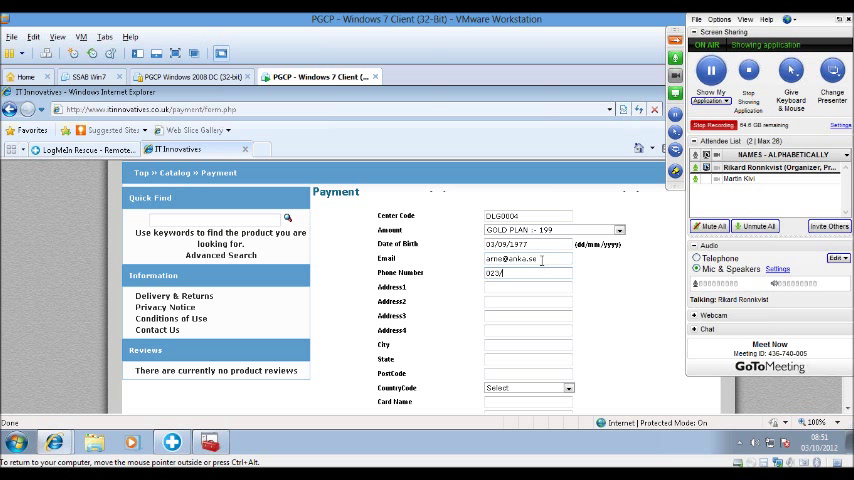
key("Tab")
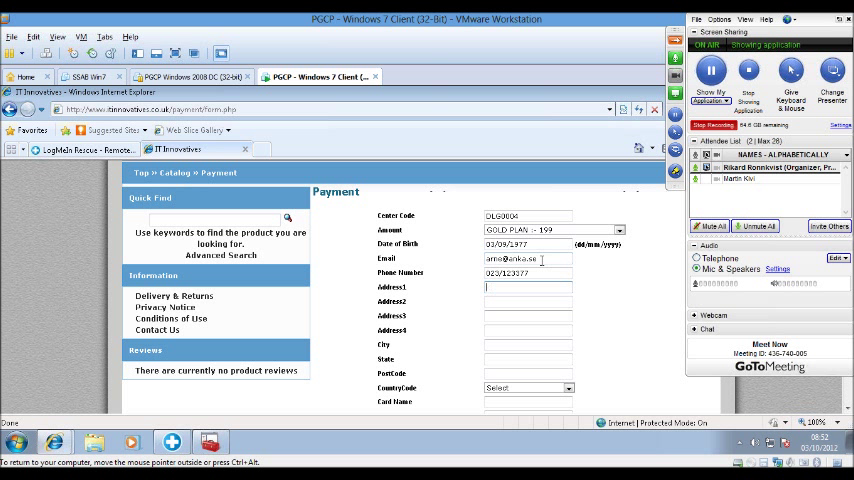
key("Tab")
key("Tab")
key("Tab")
key("Tab")
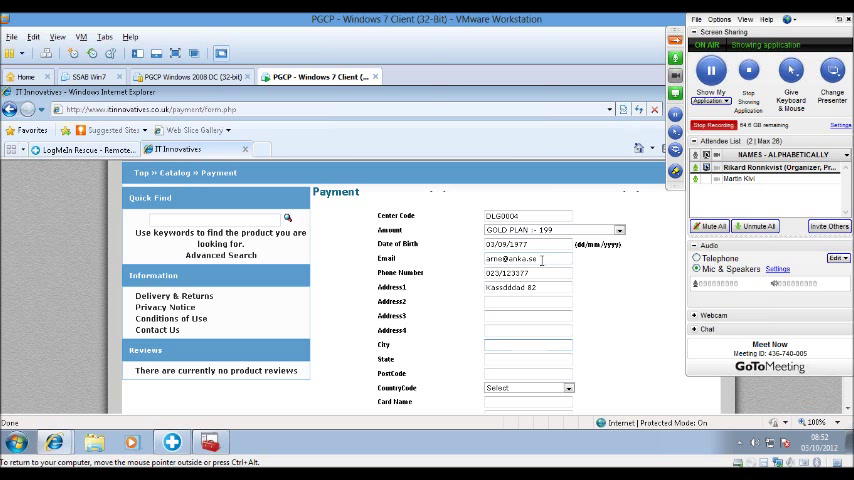
key("Tab")
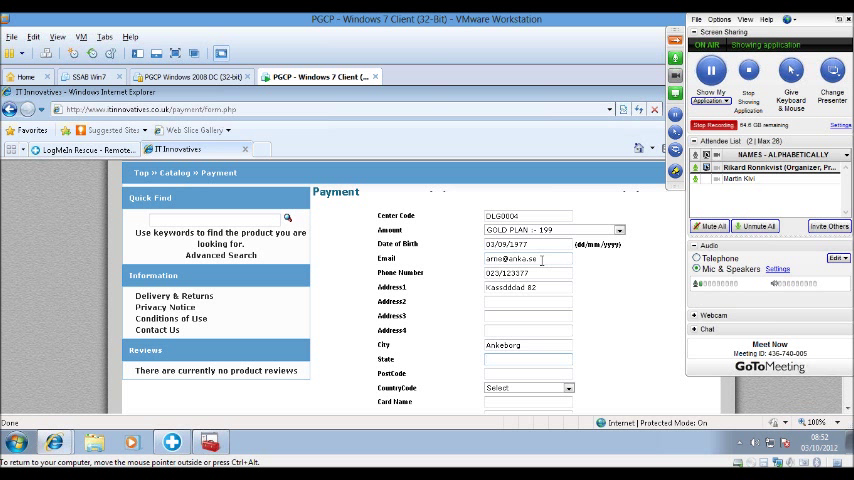
key("Tab")
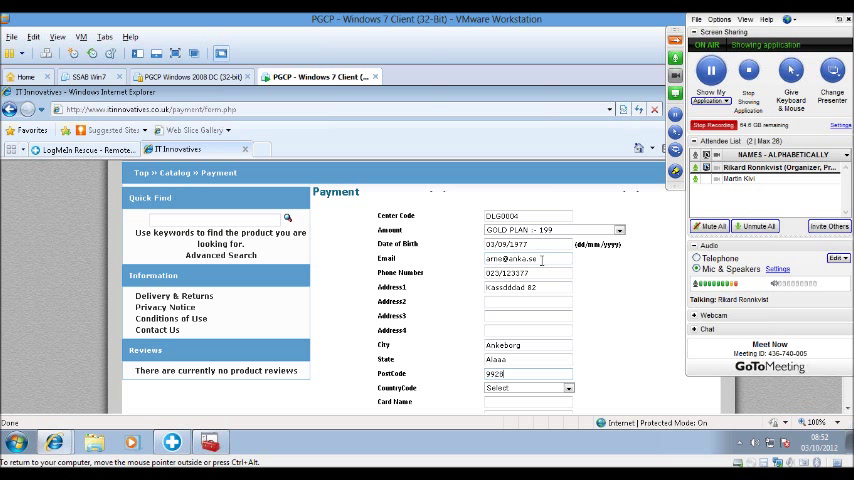
key("Tab")
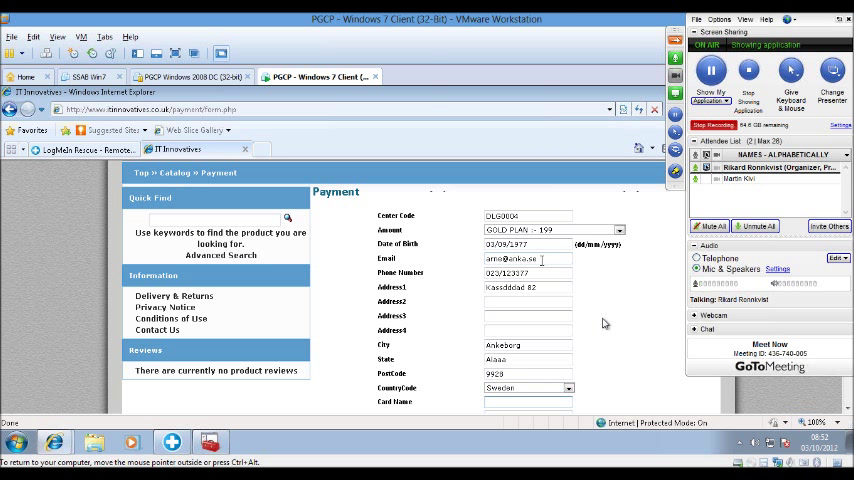
key("Tab")
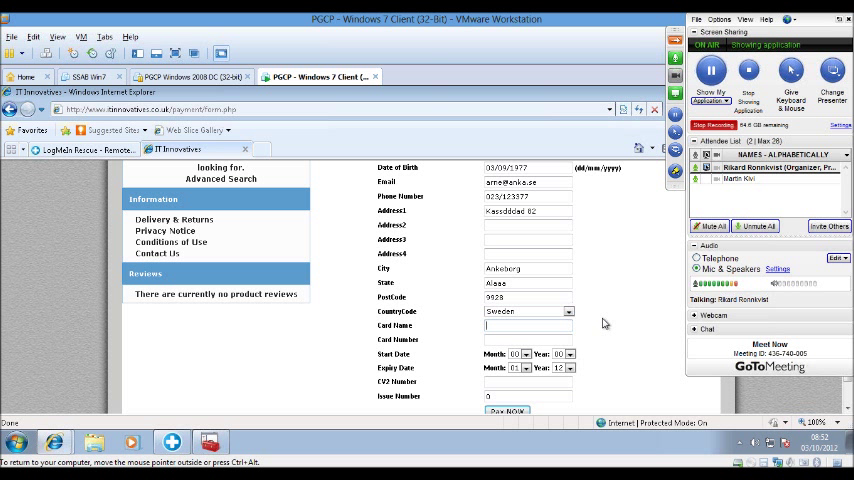
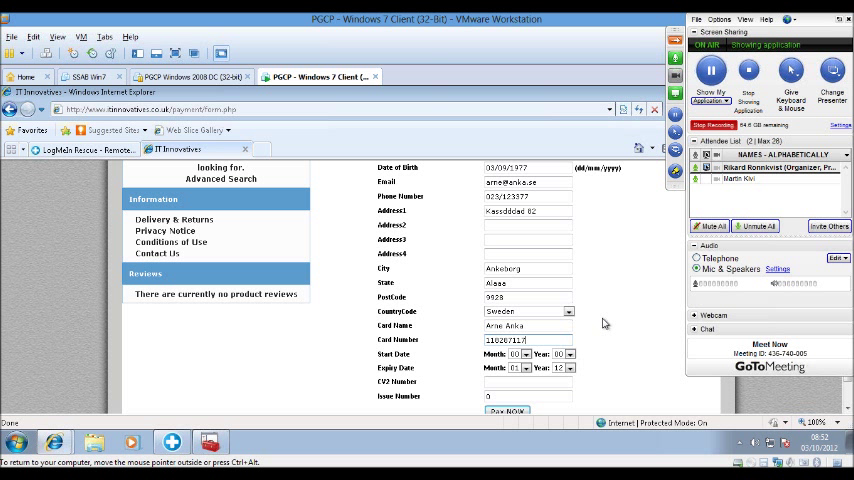
key("Tab")
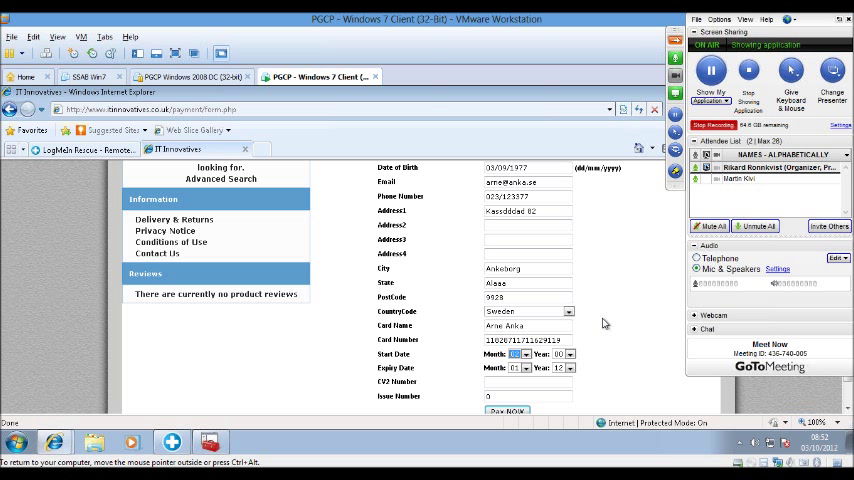
key("Tab")
key("Tab")
key("Tab")
key("Down")
key("Down")
key("Down")
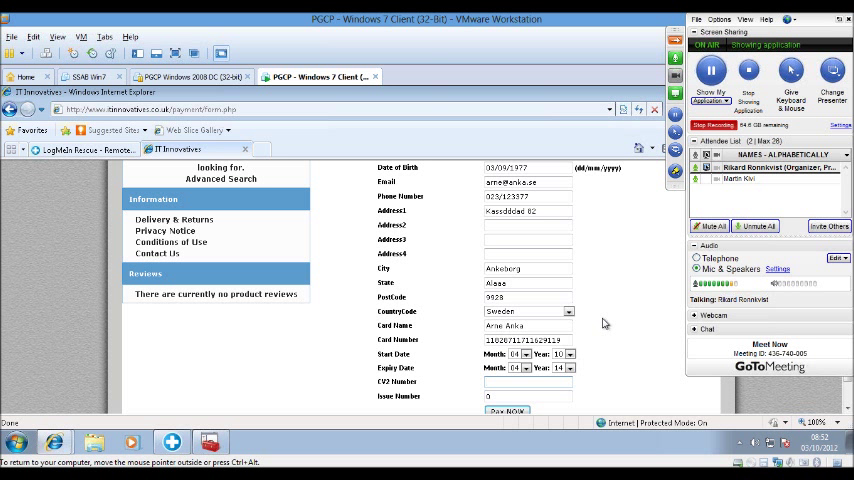
key("Tab")
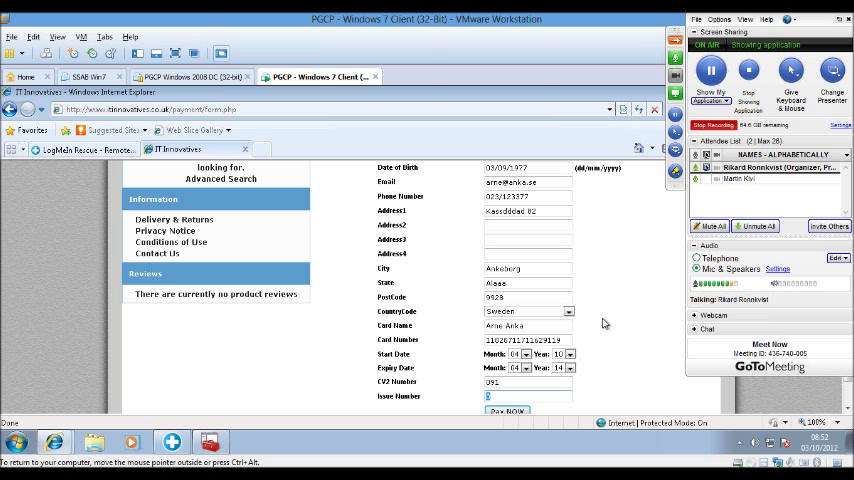
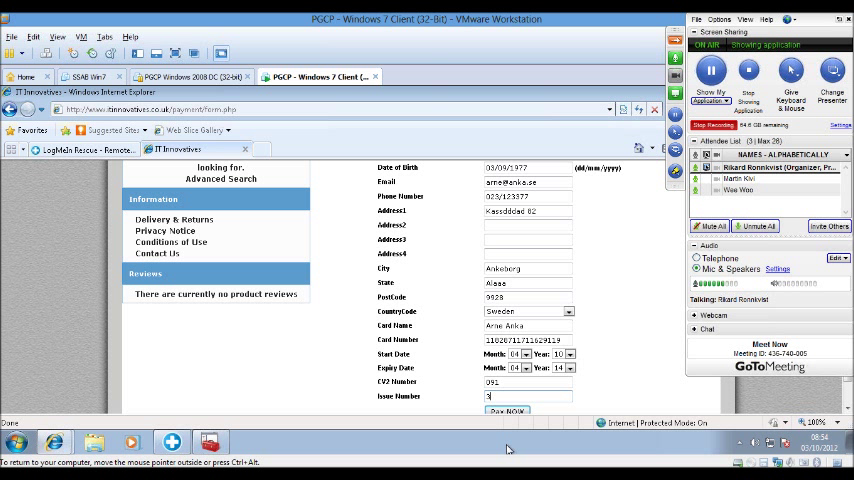
left_click(548, 196)
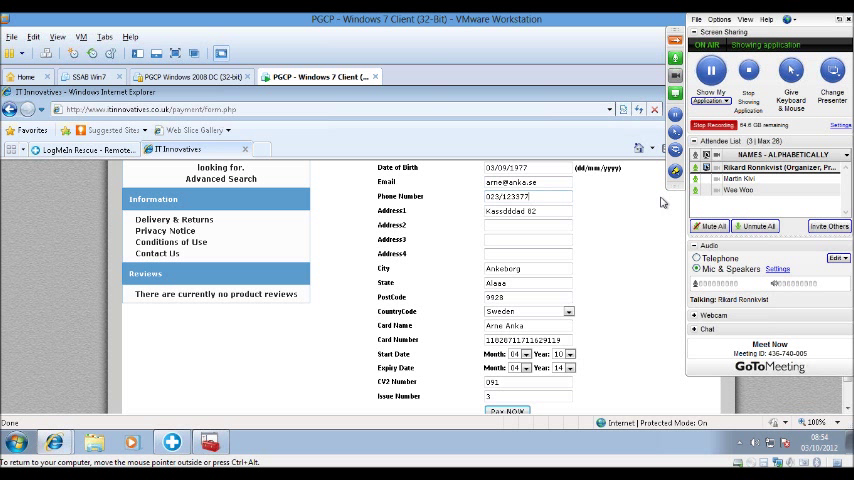
key("BackSpace")
key("BackSpace")
key("BackSpace")
type("69001")
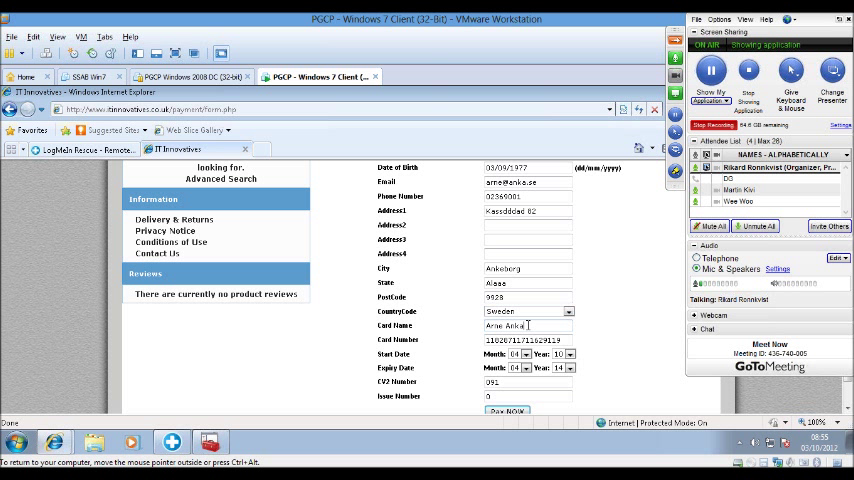
Submit the form with Pay NOW, reaching the result page reporting invalid card details.
left_click(507, 410)
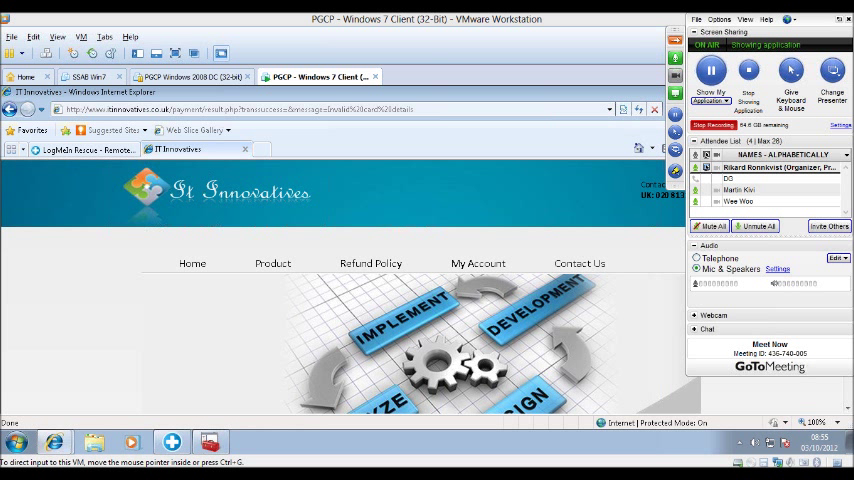
scroll(408, 372, "down", 2)
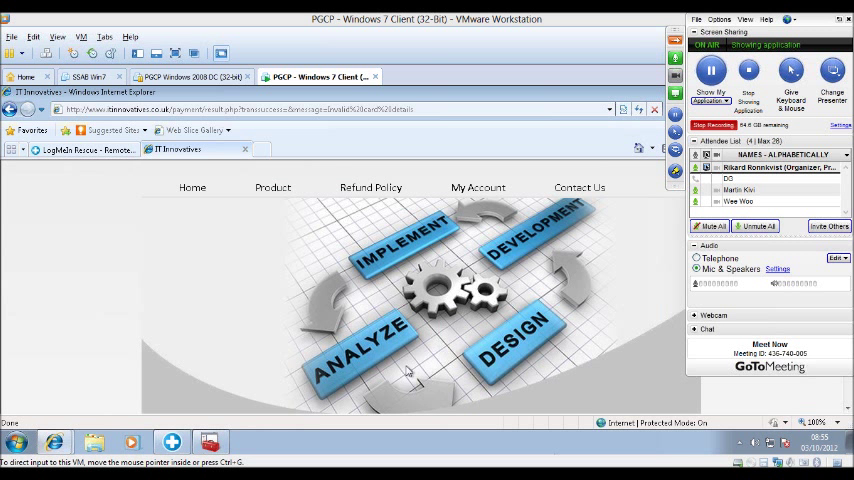
scroll(408, 372, "down", 2)
scroll(420, 345, "down", 2)
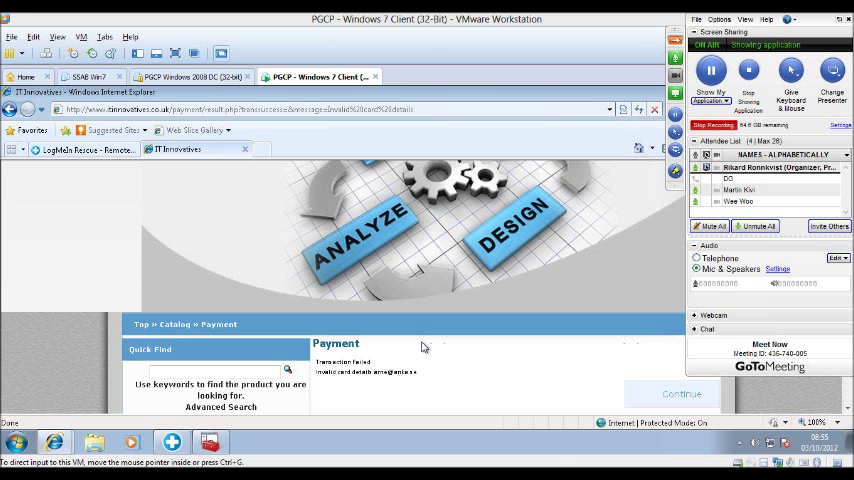
scroll(423, 346, "down", 2)
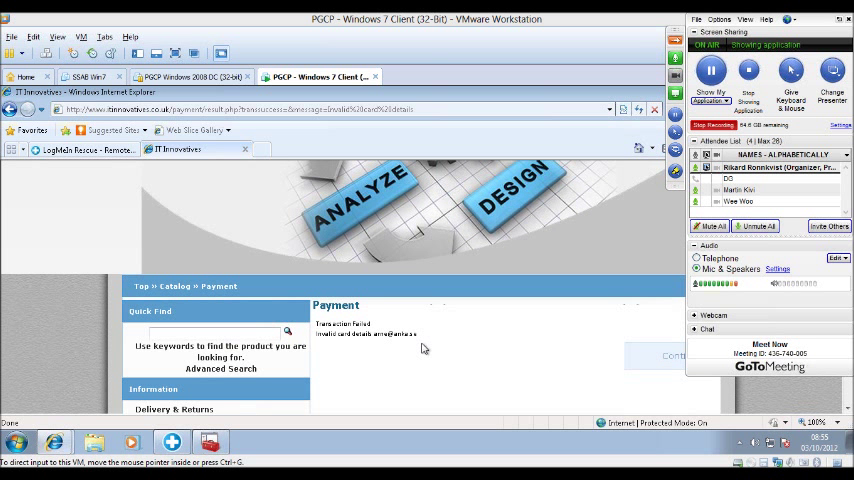
scroll(423, 346, "down", 3)
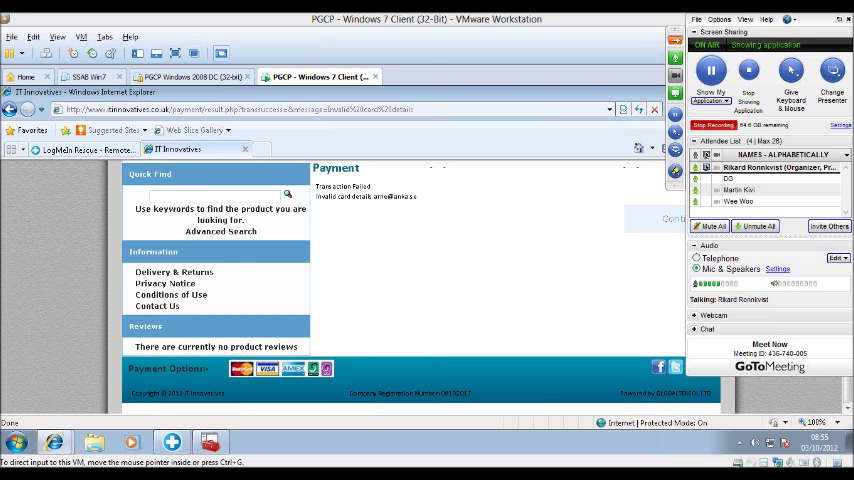
scroll(420, 300, "up", 5)
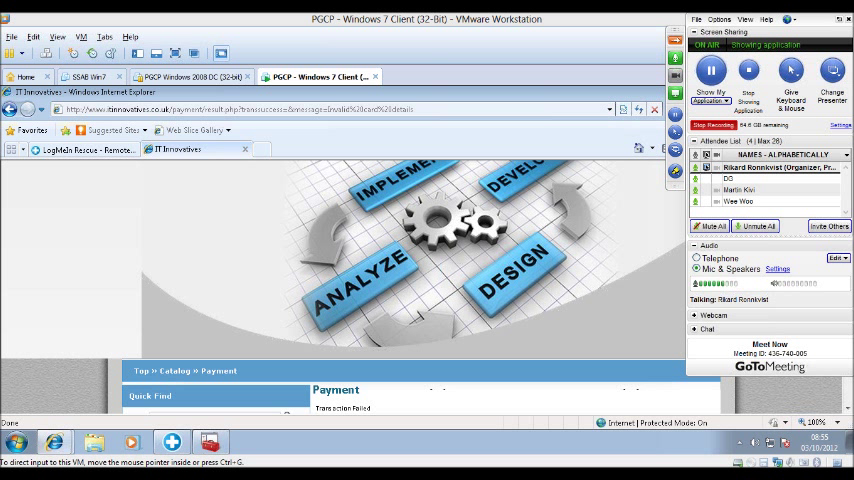
scroll(470, 210, "down", 1)
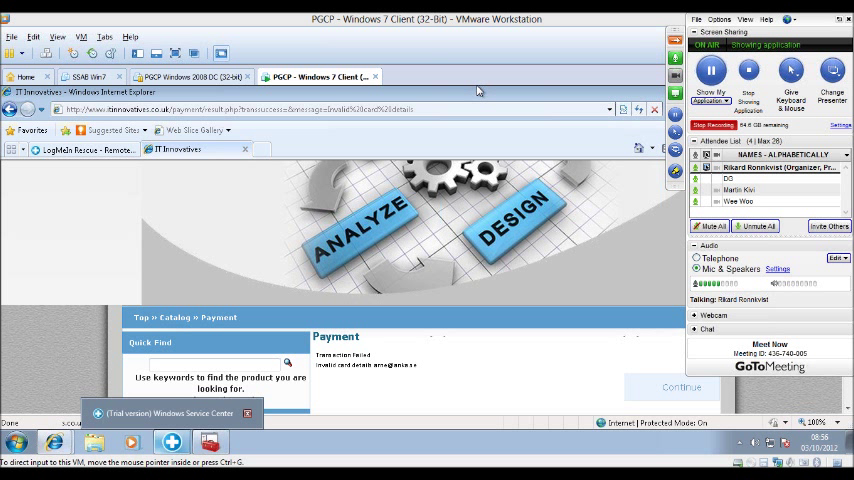
Reload the payment form page in place of the result page and select the Center Code field.
left_click(100, 110)
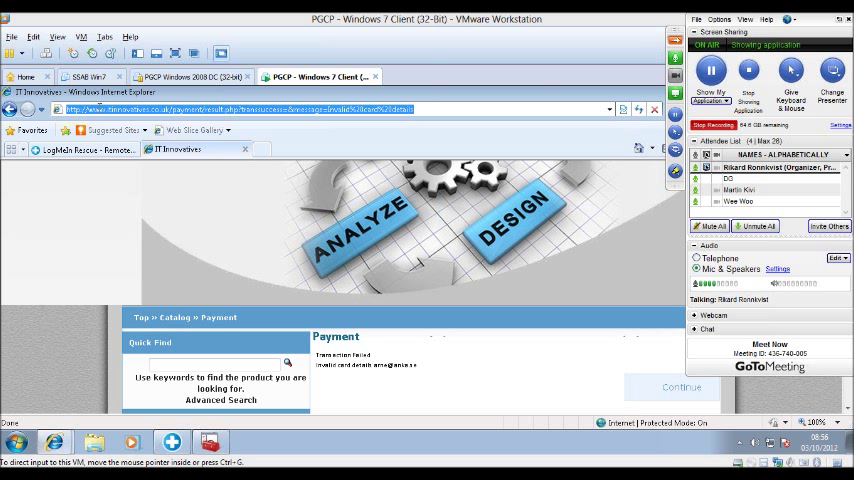
type("http://www.itinnovatives.co.uk/payment/form.php")
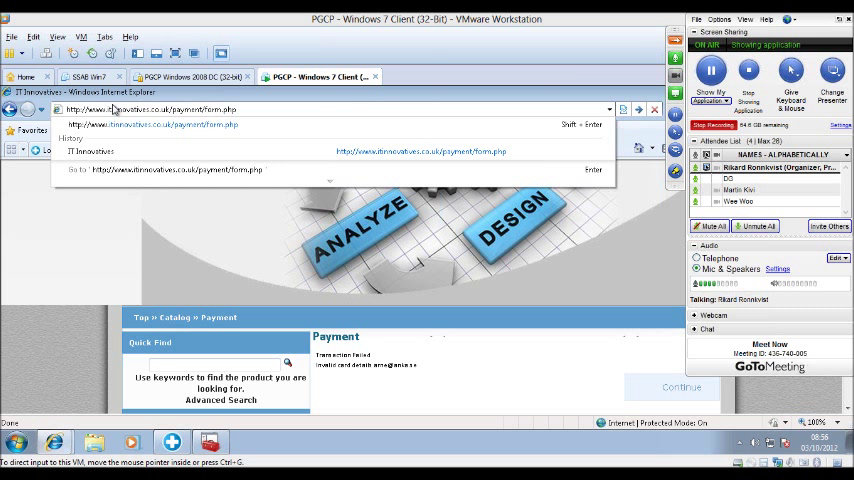
key("Return")
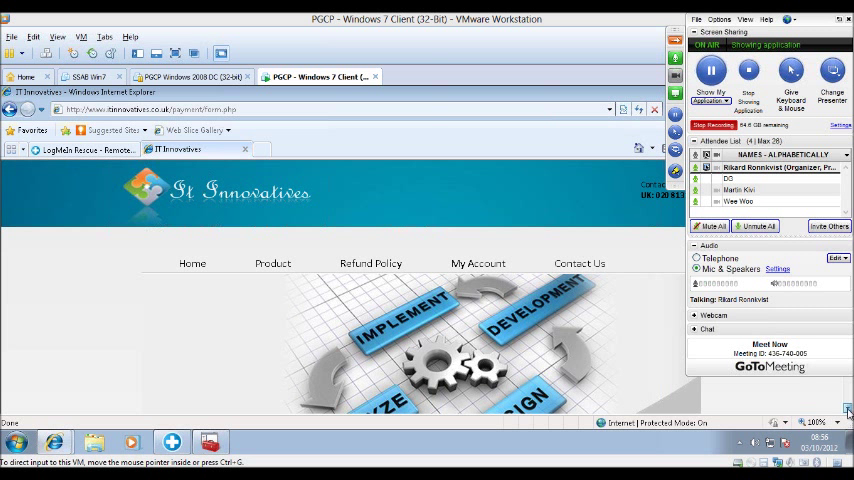
scroll(400, 300, "down", 1)
scroll(400, 300, "down", 3)
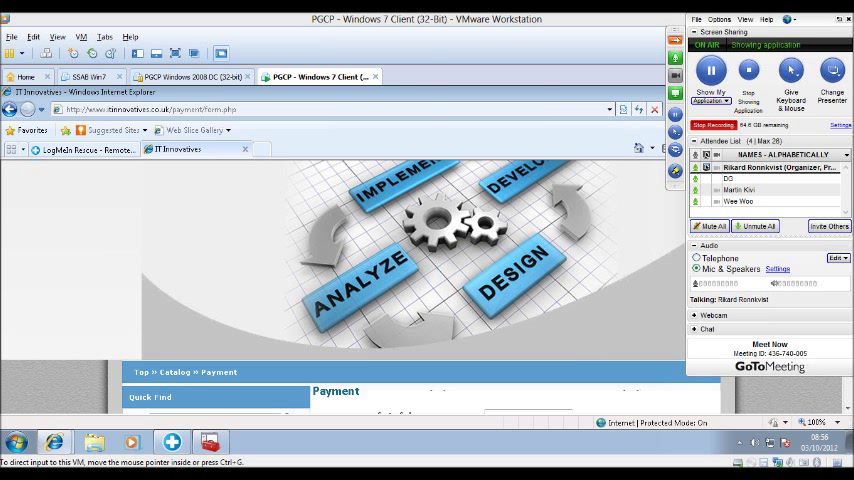
scroll(400, 300, "down", 3)
scroll(400, 300, "down", 3)
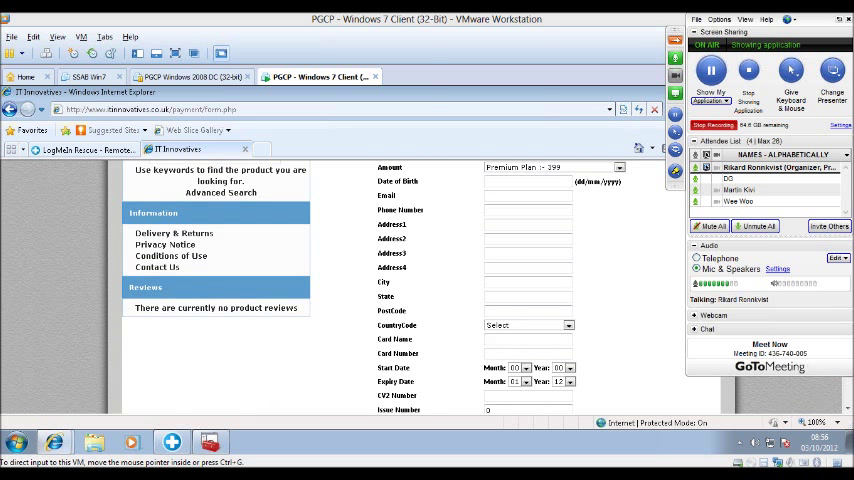
scroll(550, 325, "down", 3)
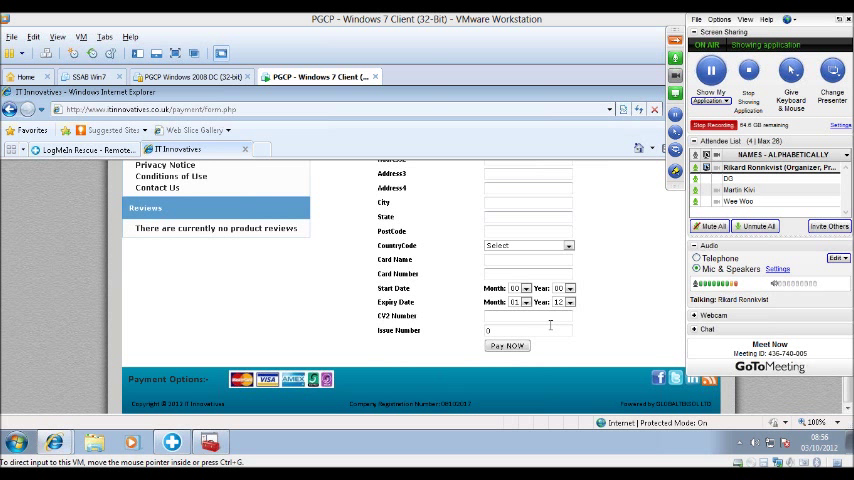
scroll(412, 262, "up", 1)
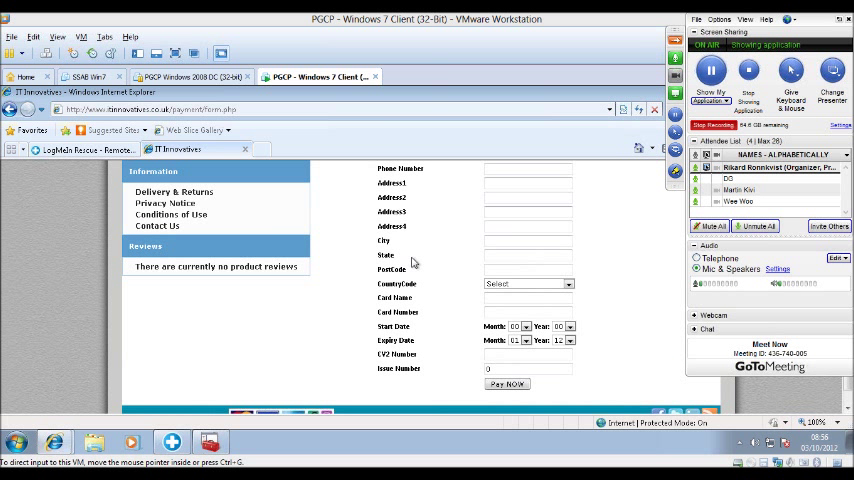
scroll(412, 262, "up", 2)
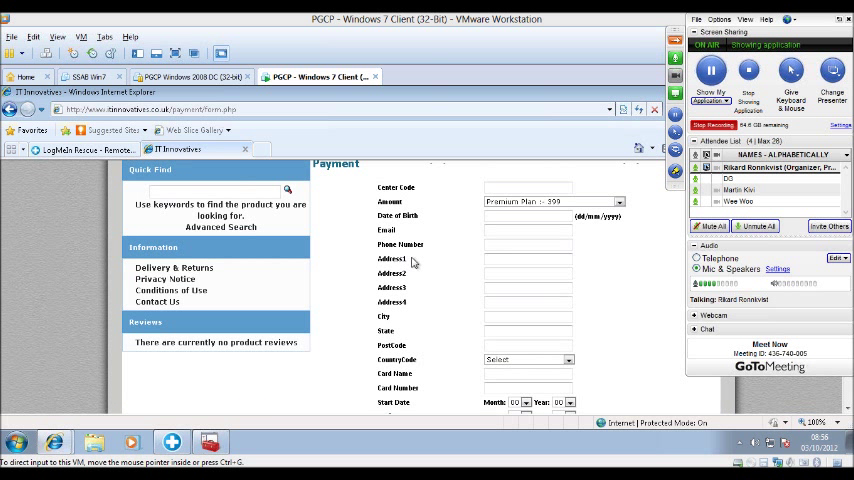
left_click(499, 186)
type("DLG0004")
Pick the GOLD PLAN :- 199 amount and go to the Date of Birth field.
left_click(619, 201)
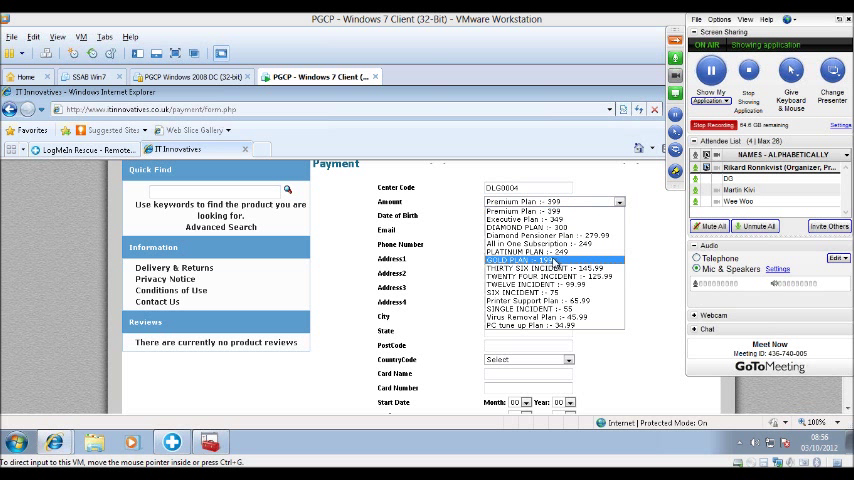
left_click(520, 259)
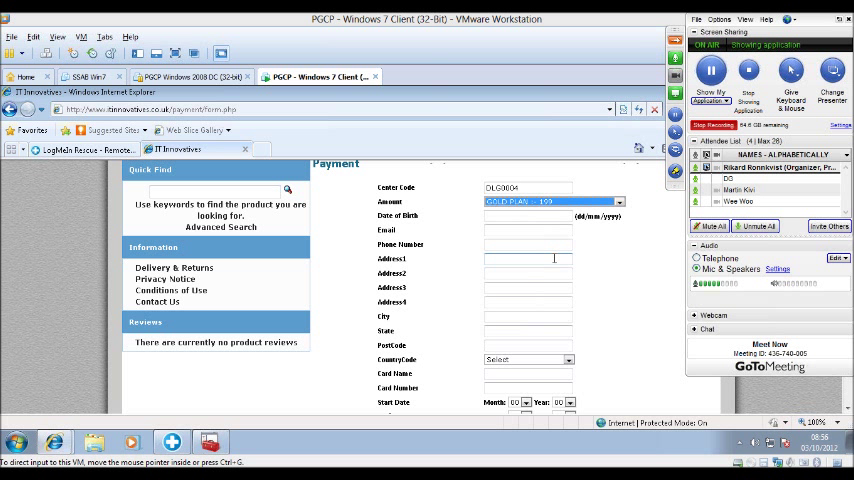
left_click(546, 217)
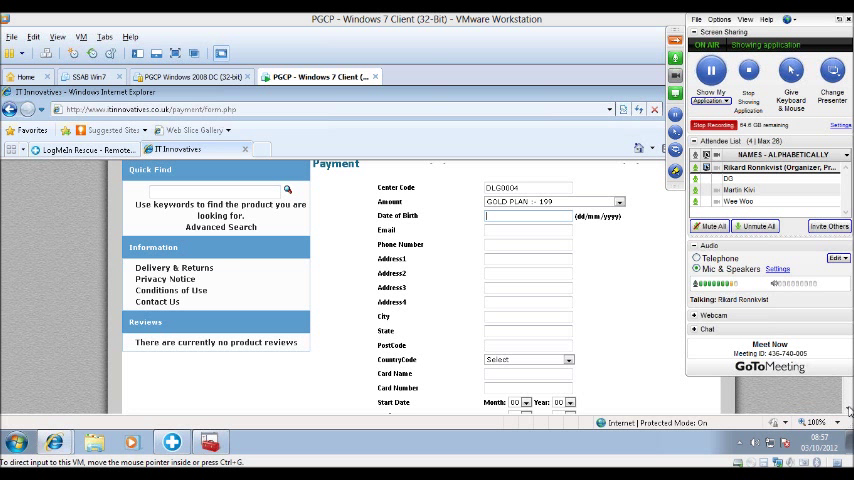
left_click(848, 412)
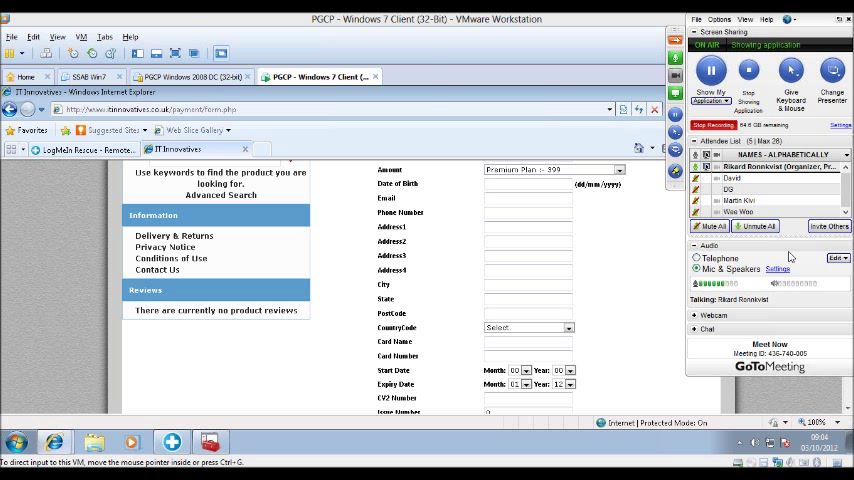
left_click(138, 110)
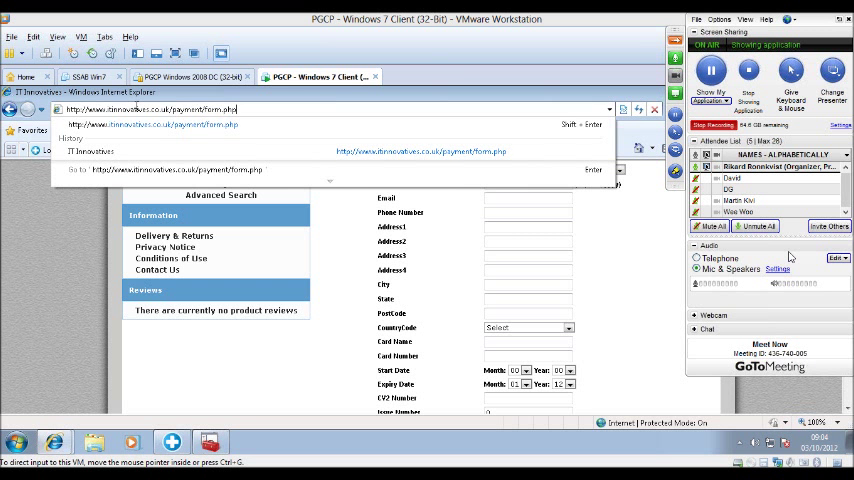
Reload payment/form.php and scroll down until the empty form fields are visible.
key("Return")
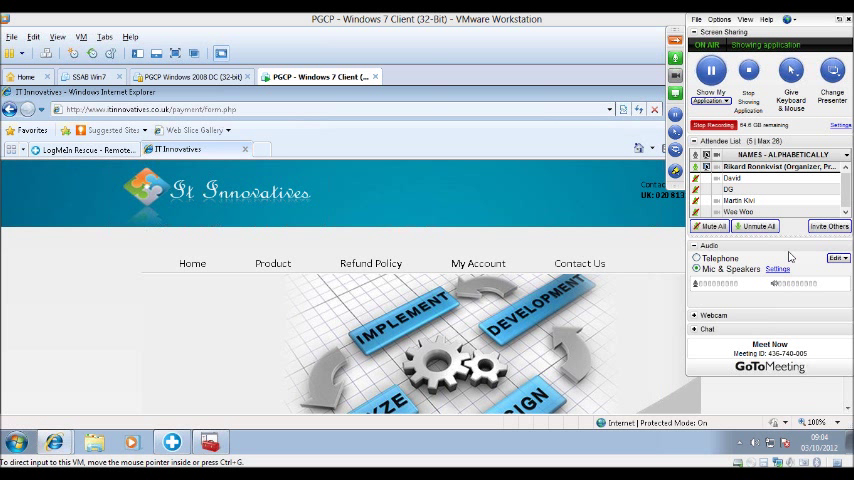
key("Down")
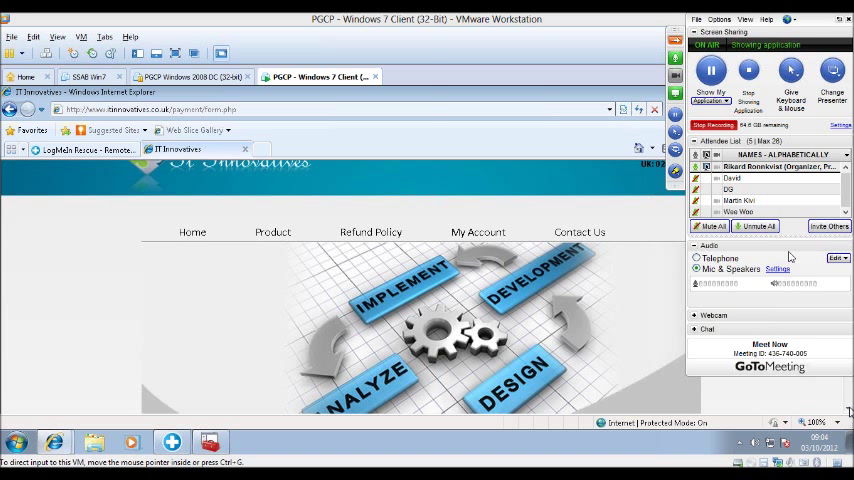
key("Down")
key("Down")
key("Down")
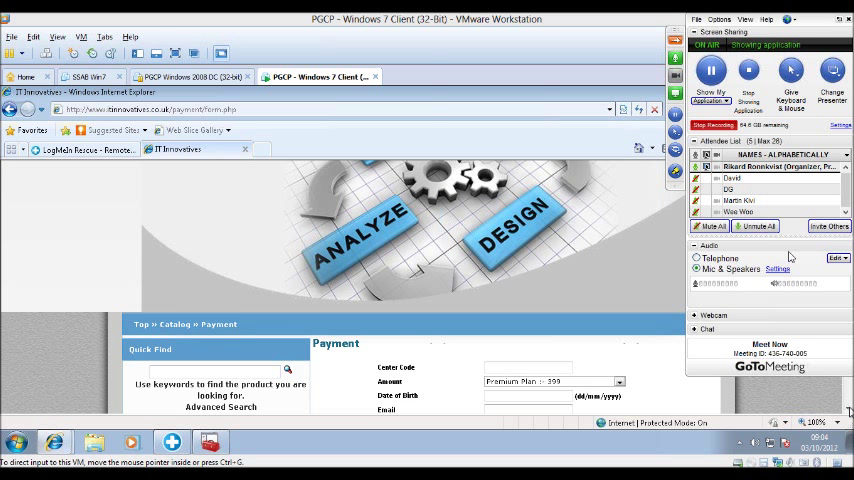
key("Down")
key("Down")
key("Down")
key("Down")
key("Down")
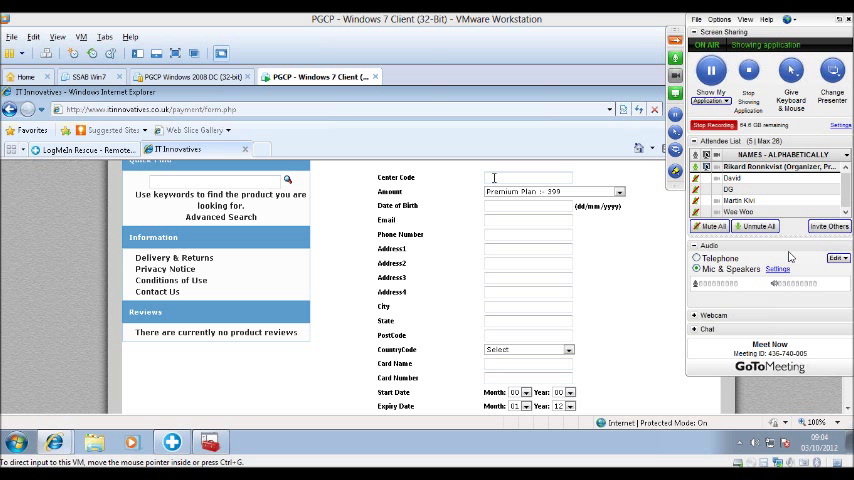
type("DLG0004")
Select the TWELVE INCIDENT :- 99.99 plan from the payment form's Amount dropdown.
left_click(620, 192)
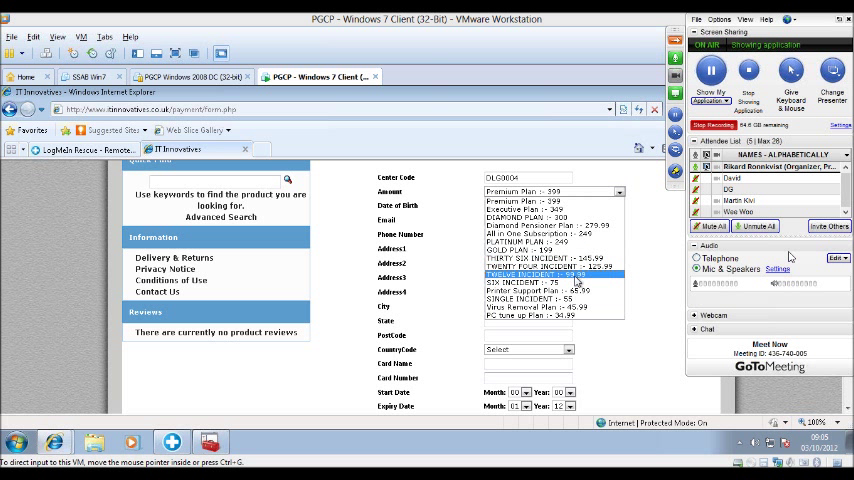
left_click(540, 274)
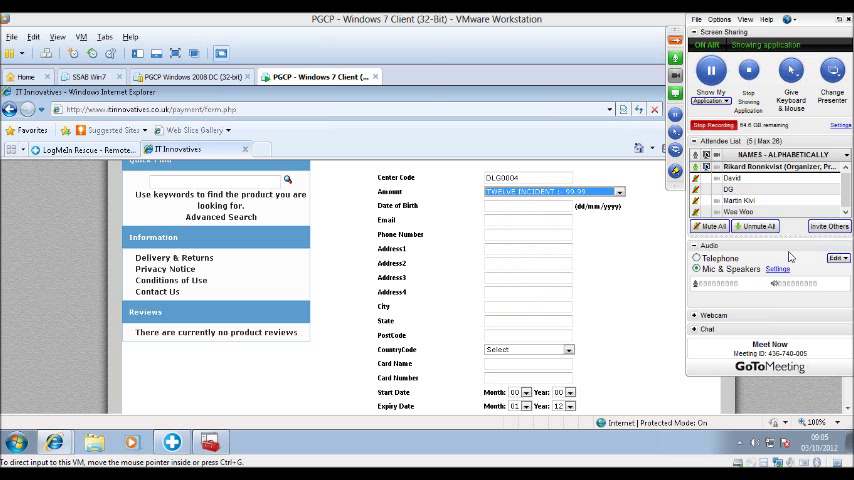
left_click(519, 206)
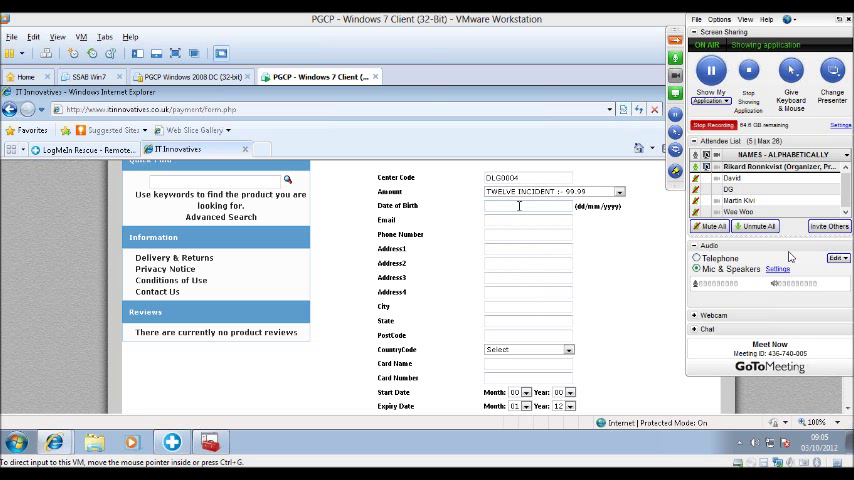